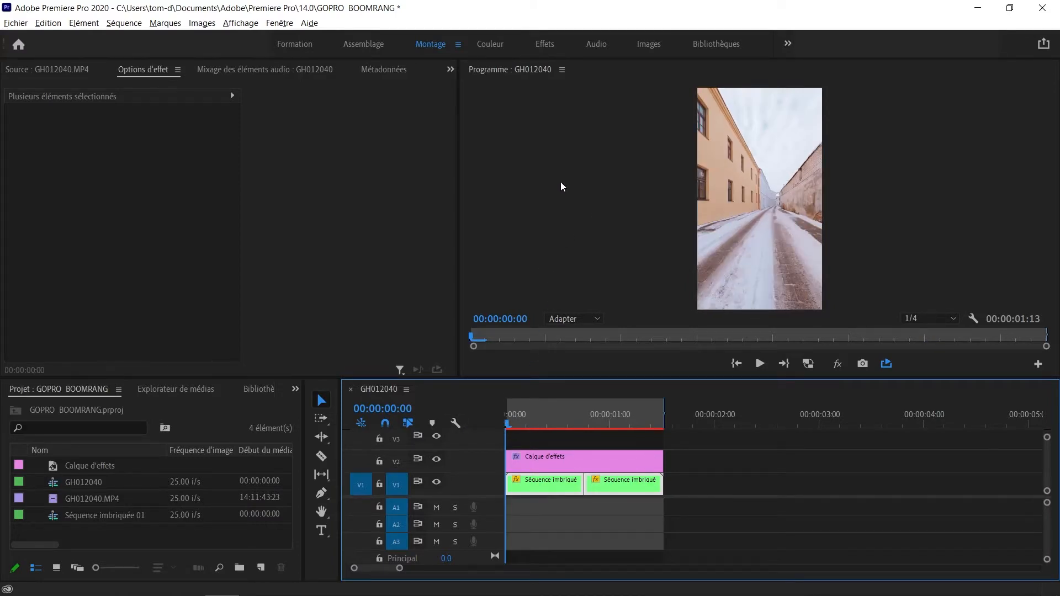
# - Play back the boomerang sequence to preview the footage
pyautogui.press('space')
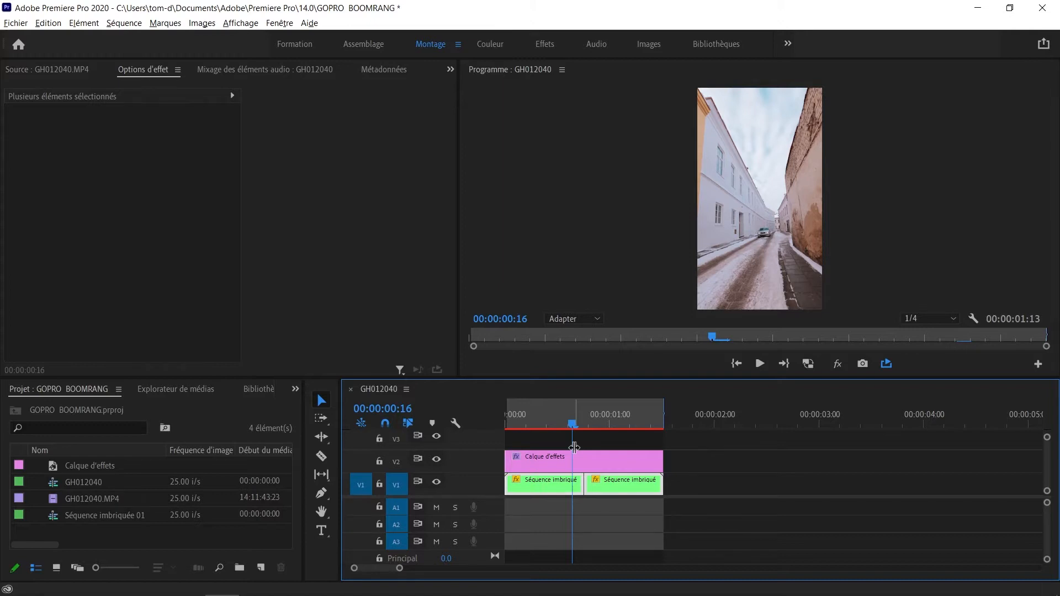
pyautogui.click(518, 424)
pyautogui.press('space')
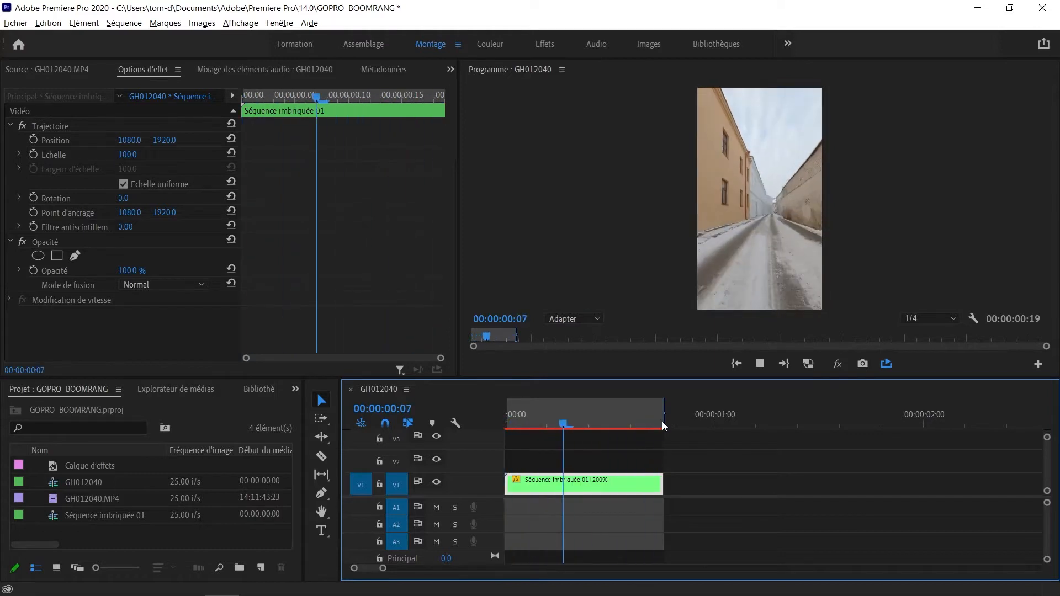
pyautogui.press('space')
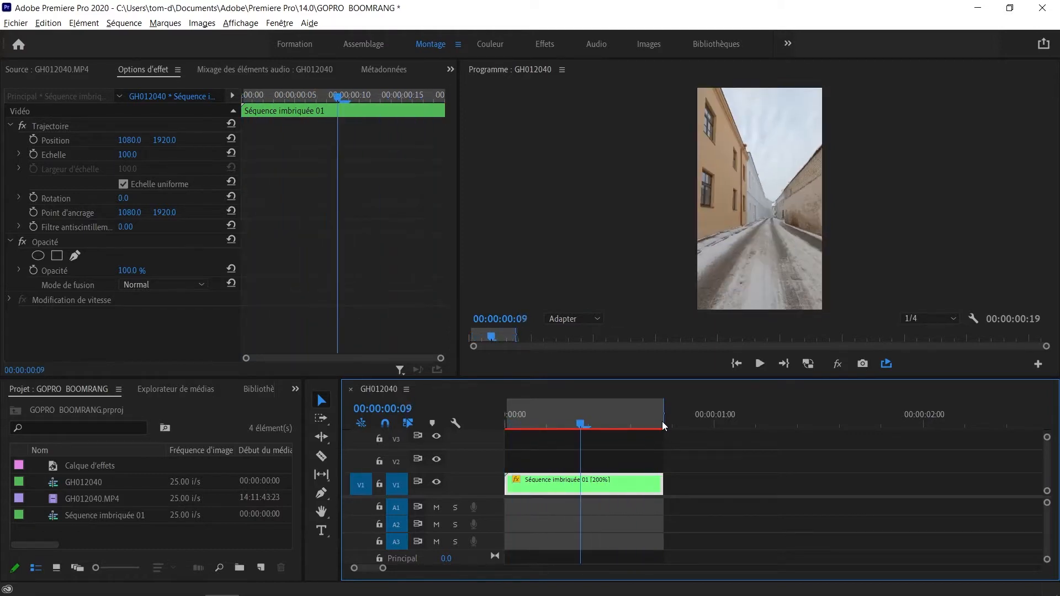
# - Set the nested clip's speed to 100% and play it back from the start
pyautogui.hotkey('ctrl', 'r')
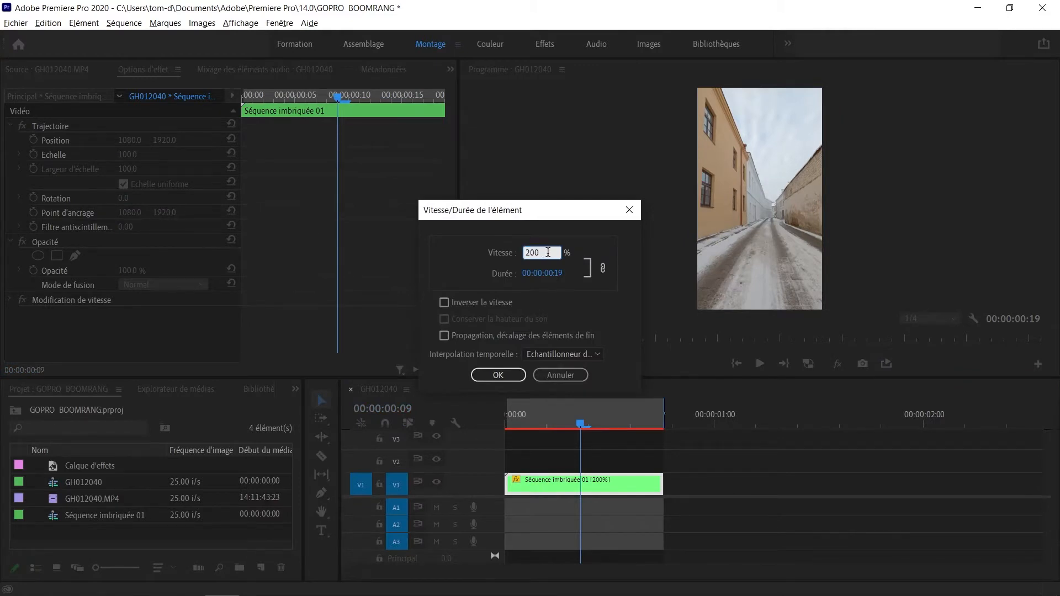
pyautogui.press('Return')
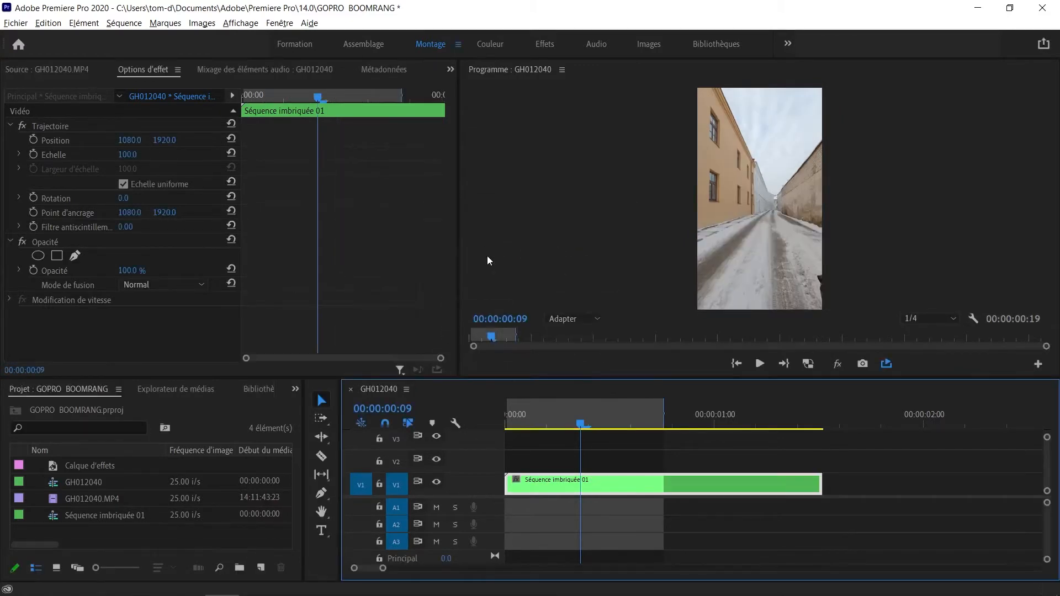
pyautogui.press('Home')
pyautogui.press('space')
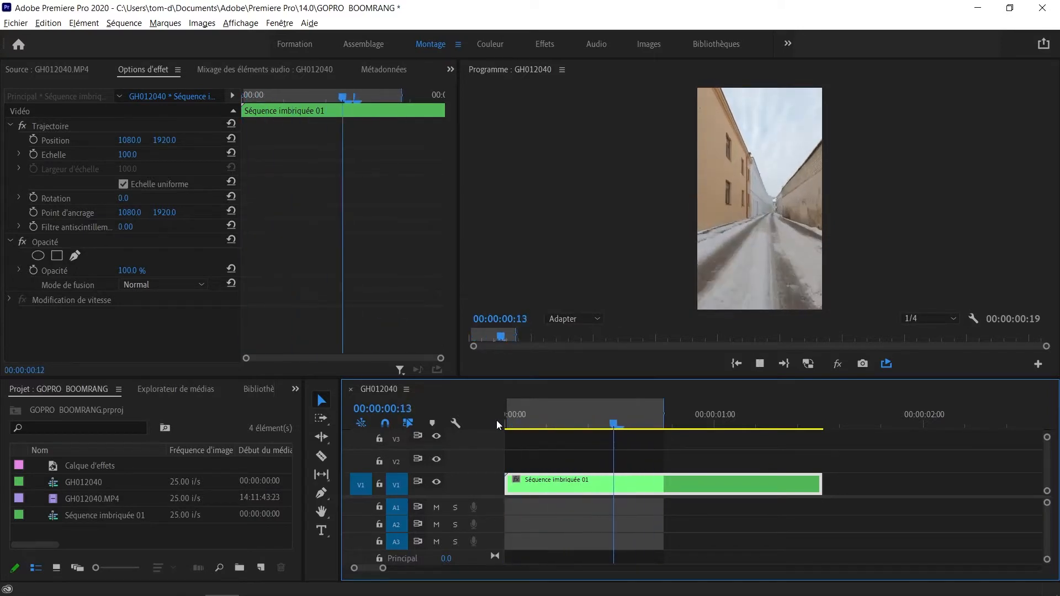
pyautogui.press('space')
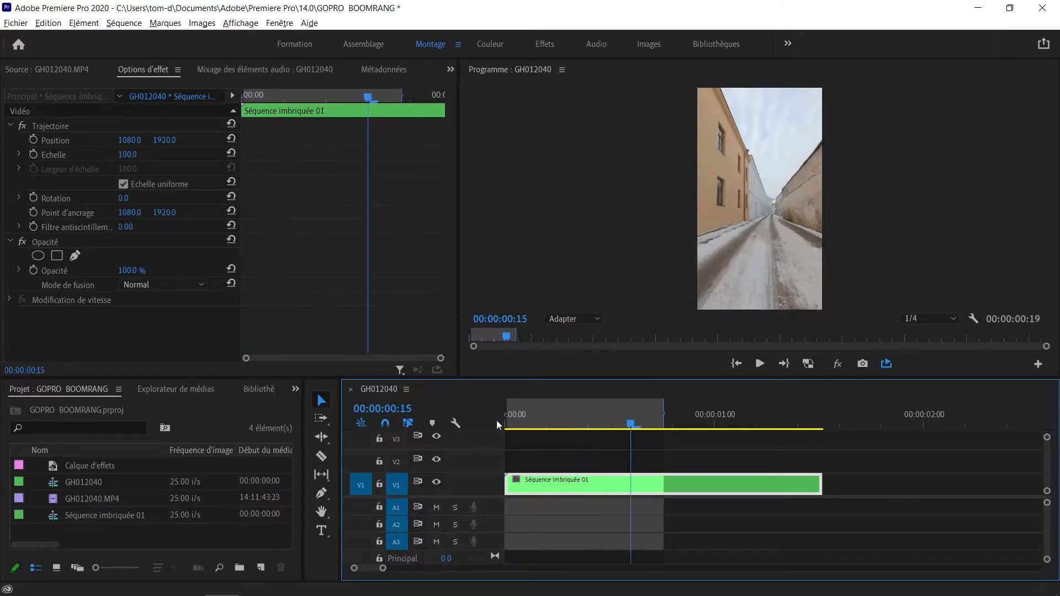
# - Set the nested clip's speed to 200% and play back the accelerated result
pyautogui.rightClick(602, 483)
pyautogui.click(634, 361)
pyautogui.write('200')
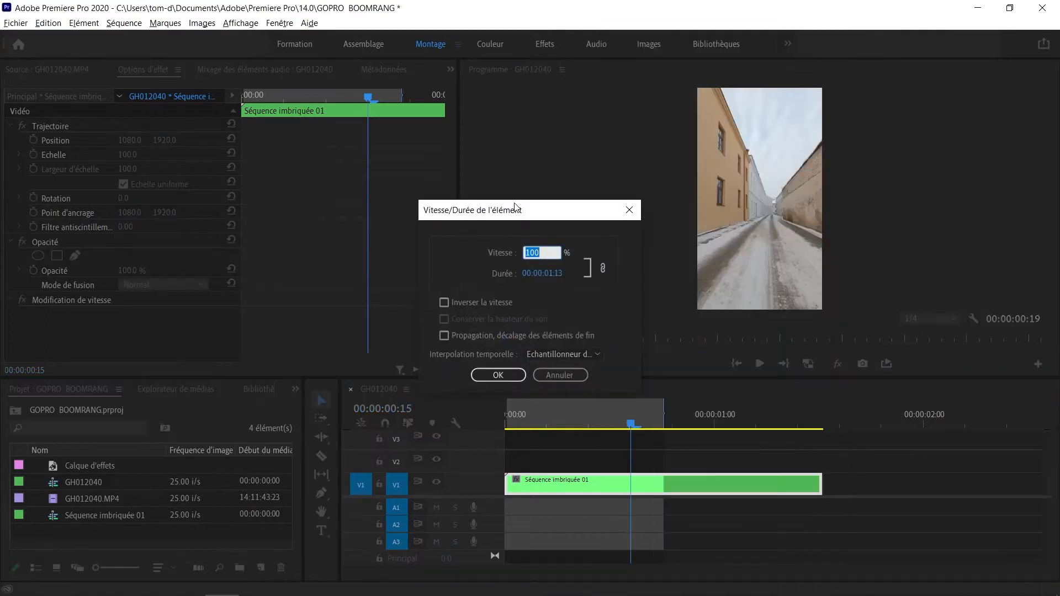
pyautogui.press('Return')
pyautogui.press('space')
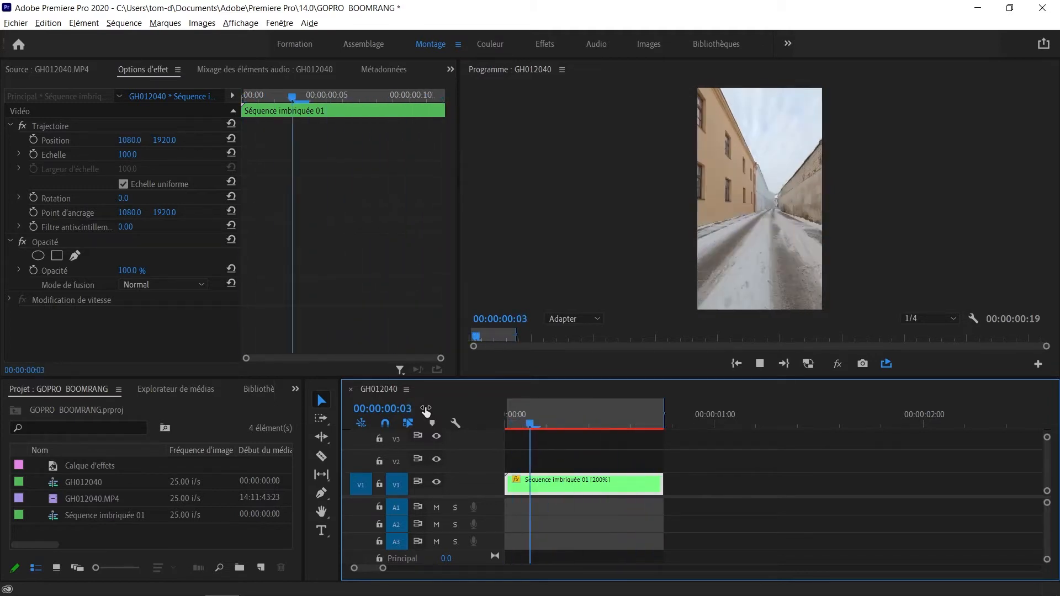
pyautogui.press('space')
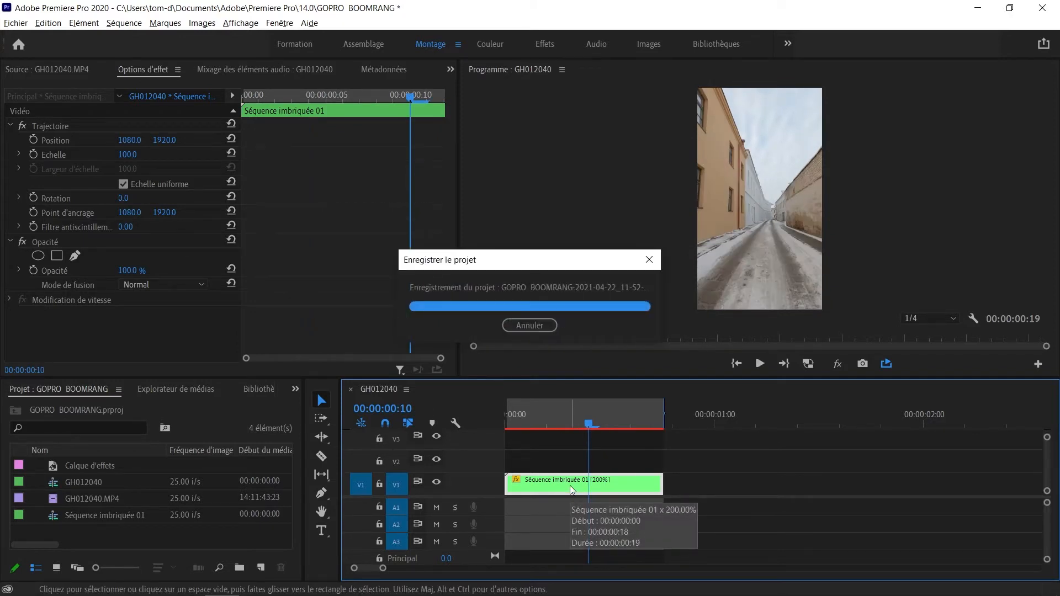
# - Duplicate the nested clip directly after the original on V1, set the sequence's out point at the copy's last frame, and preview it
pyautogui.moveTo(565, 488); pyautogui.dragTo(724, 485)
pyautogui.click(822, 422)
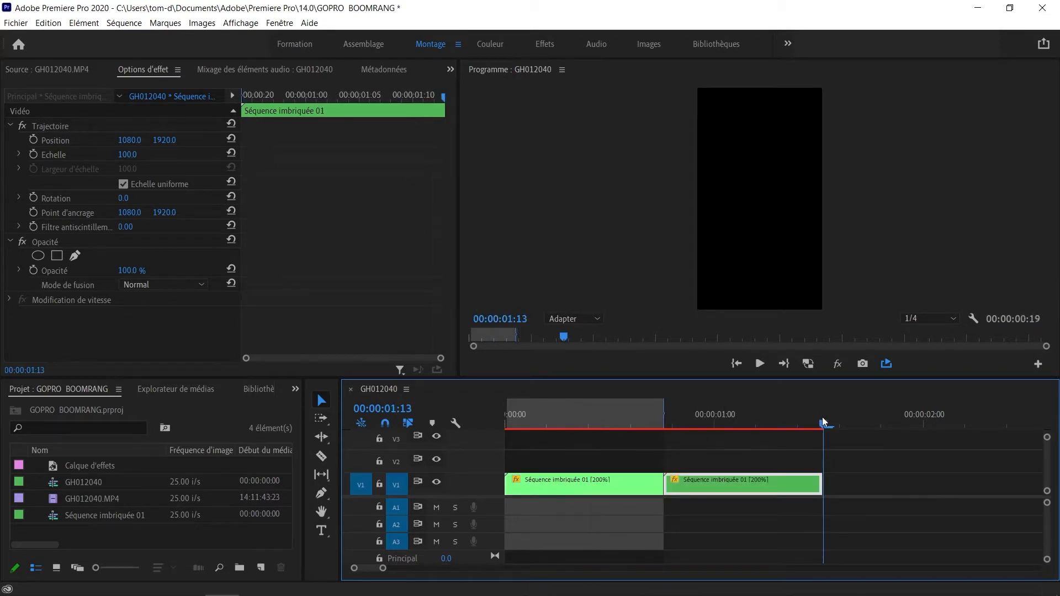
pyautogui.press('Left')
pyautogui.press('o')
pyautogui.moveTo(522, 424); pyautogui.dragTo(489, 438)
pyautogui.press('space')
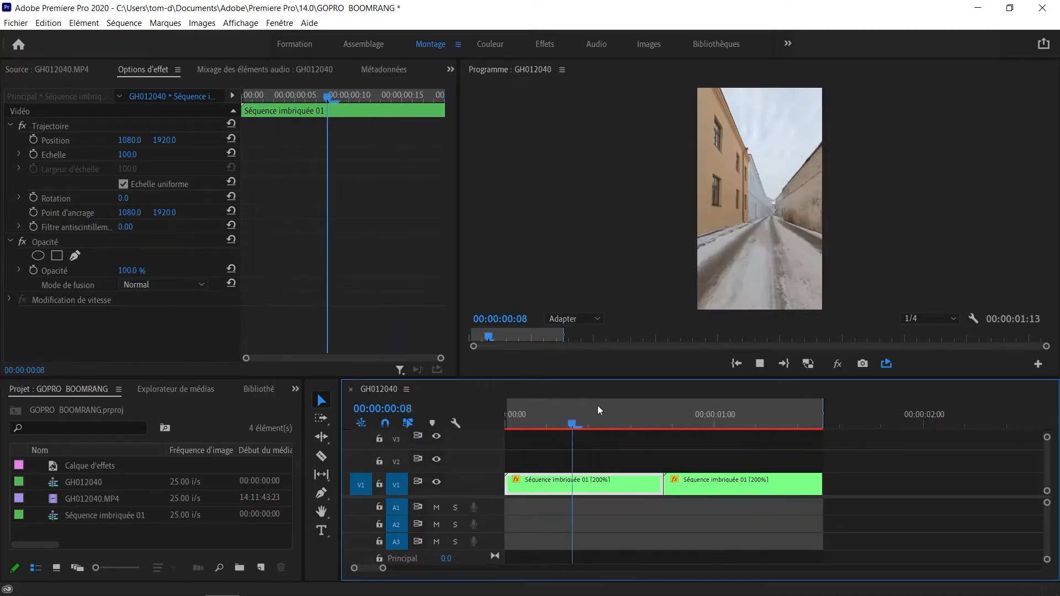
pyautogui.press('space')
# - Reverse the speed of the second nested clip and play back the forward-and-backward loop from the start
pyautogui.rightClick(712, 485)
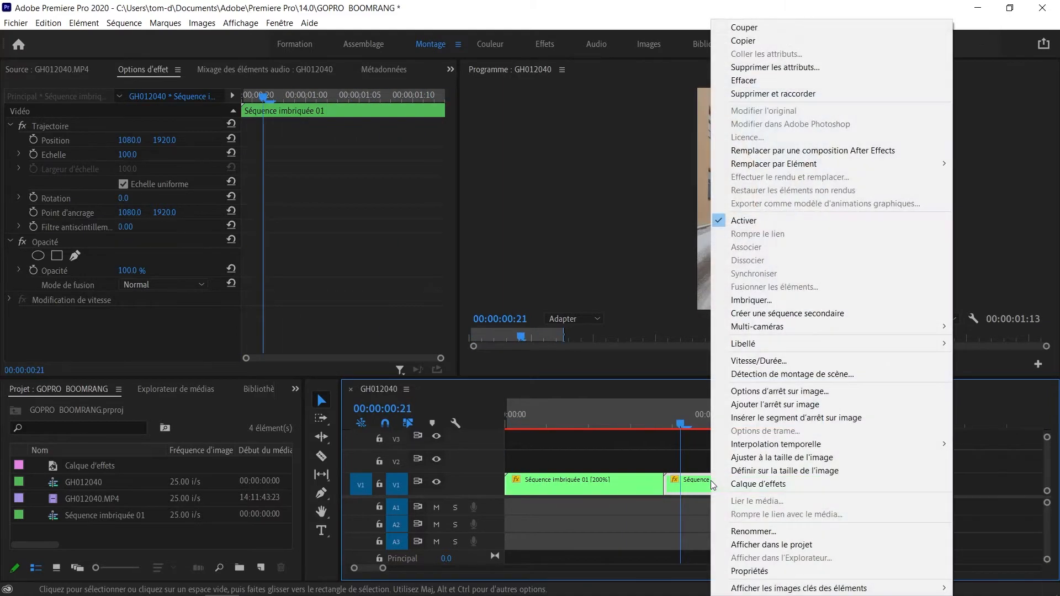
pyautogui.click(707, 364)
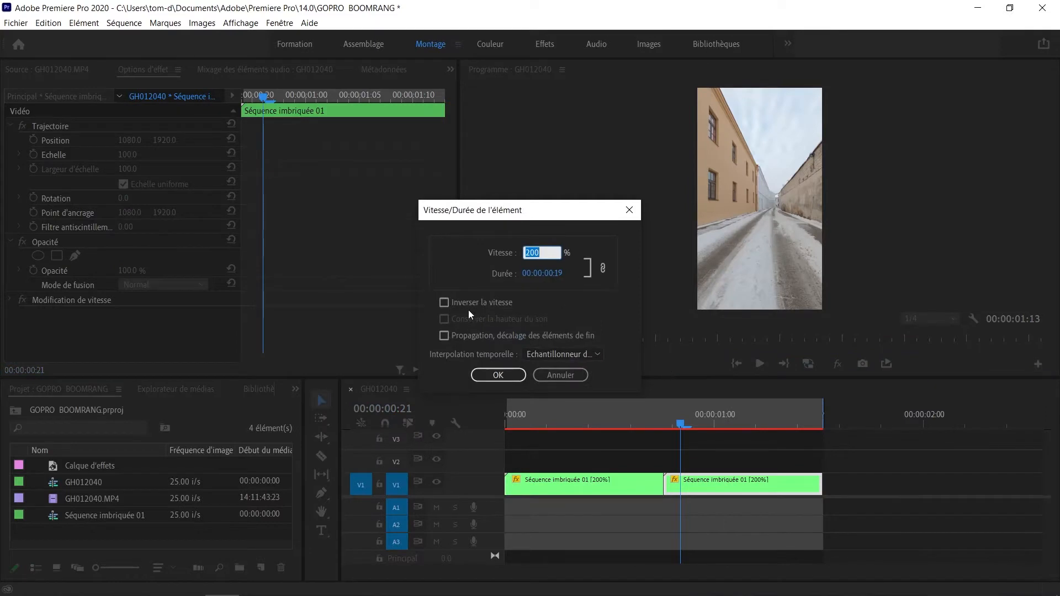
pyautogui.click(445, 305)
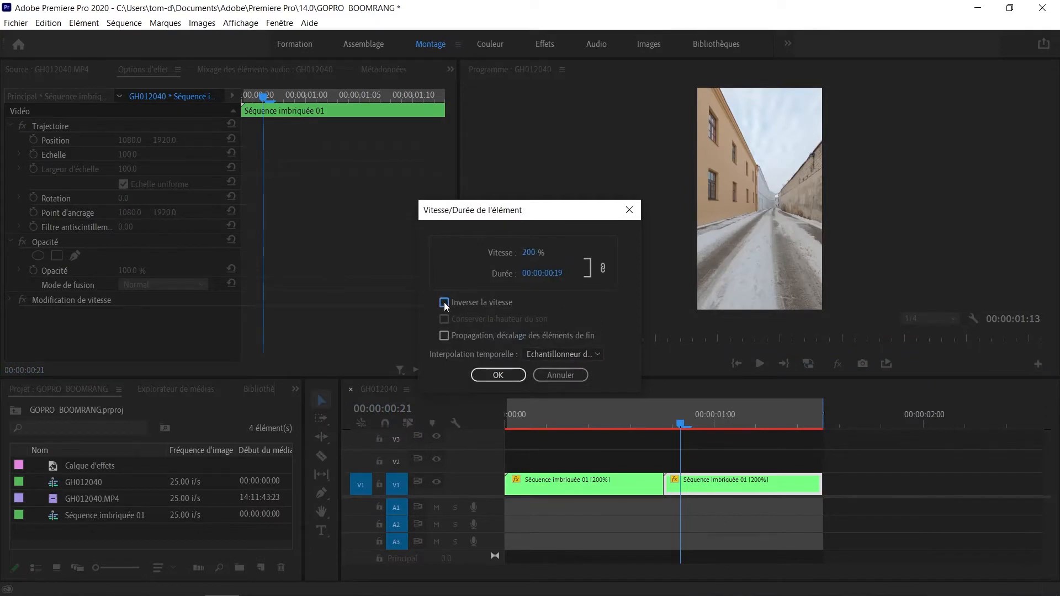
pyautogui.click(484, 371)
pyautogui.click(735, 365)
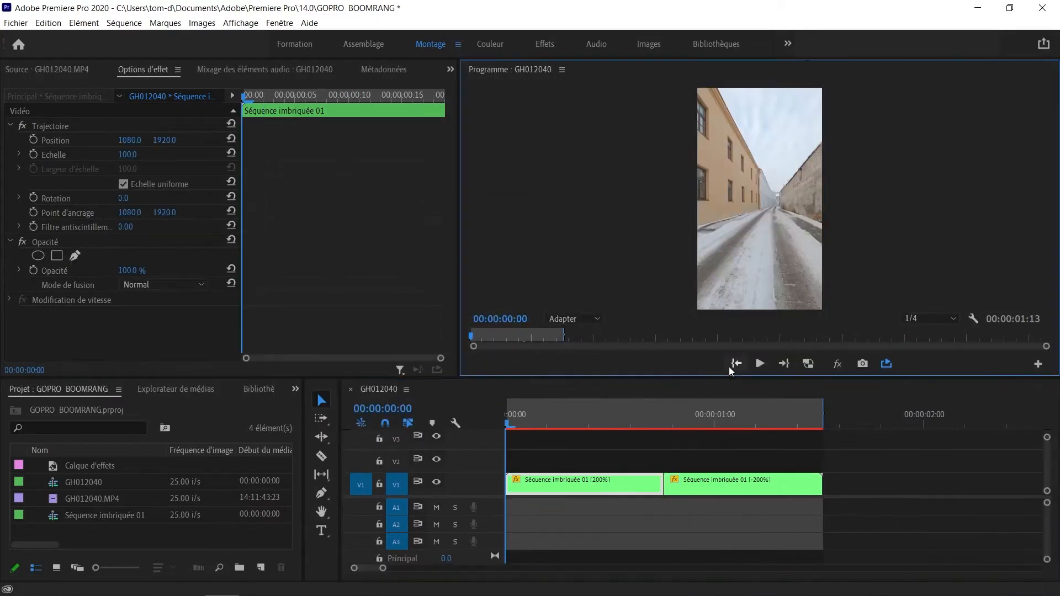
pyautogui.press('space')
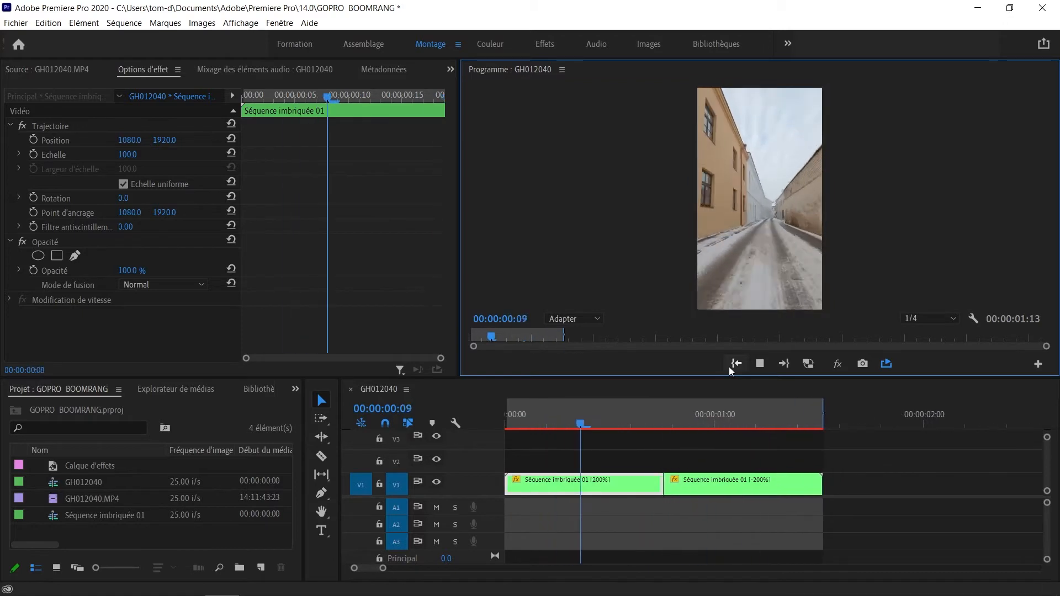
pyautogui.click(674, 426)
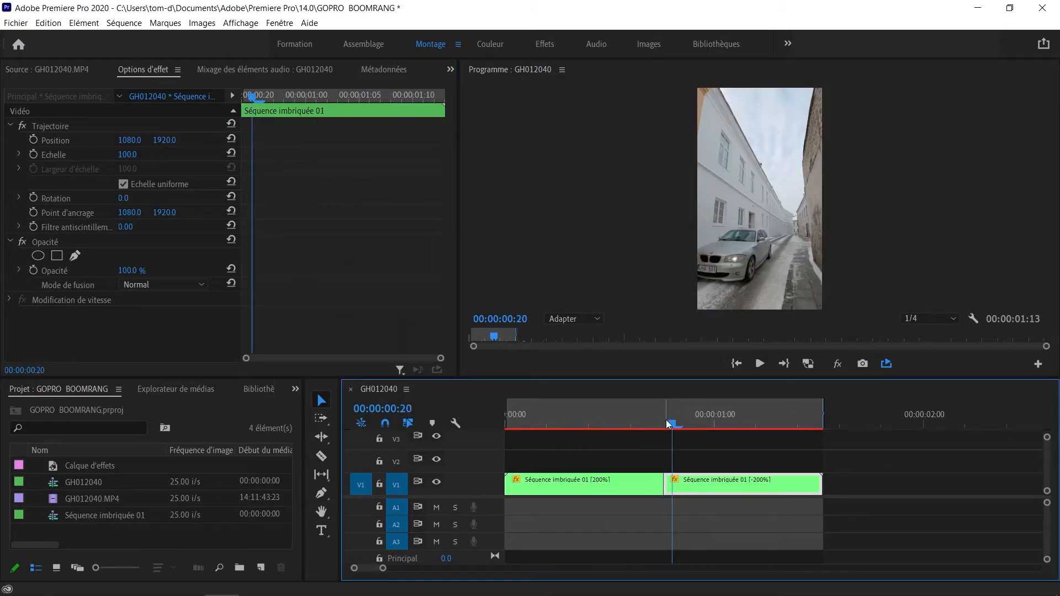
pyautogui.moveTo(669, 424); pyautogui.dragTo(568, 420)
# - Create an adjustment layer, place it on V2 above both clips, and extend it past the end of the second clip
pyautogui.click(261, 568)
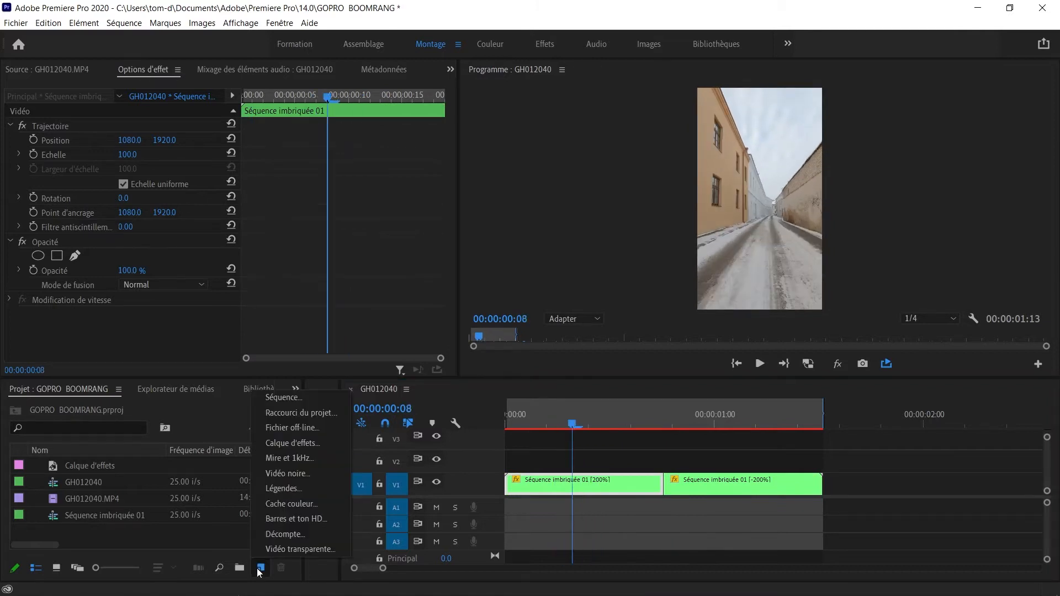
pyautogui.click(303, 444)
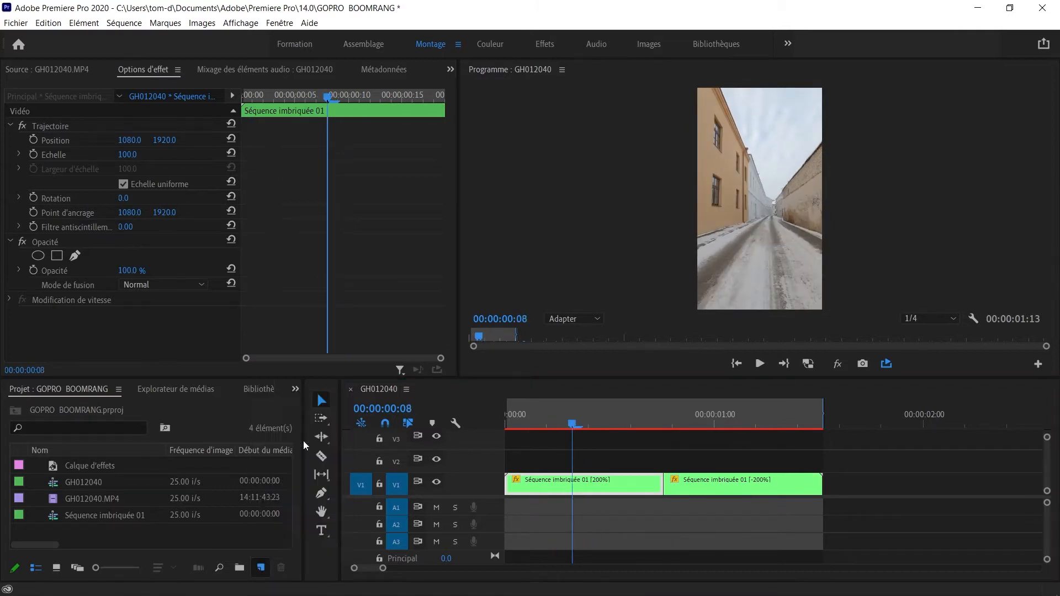
pyautogui.click(557, 353)
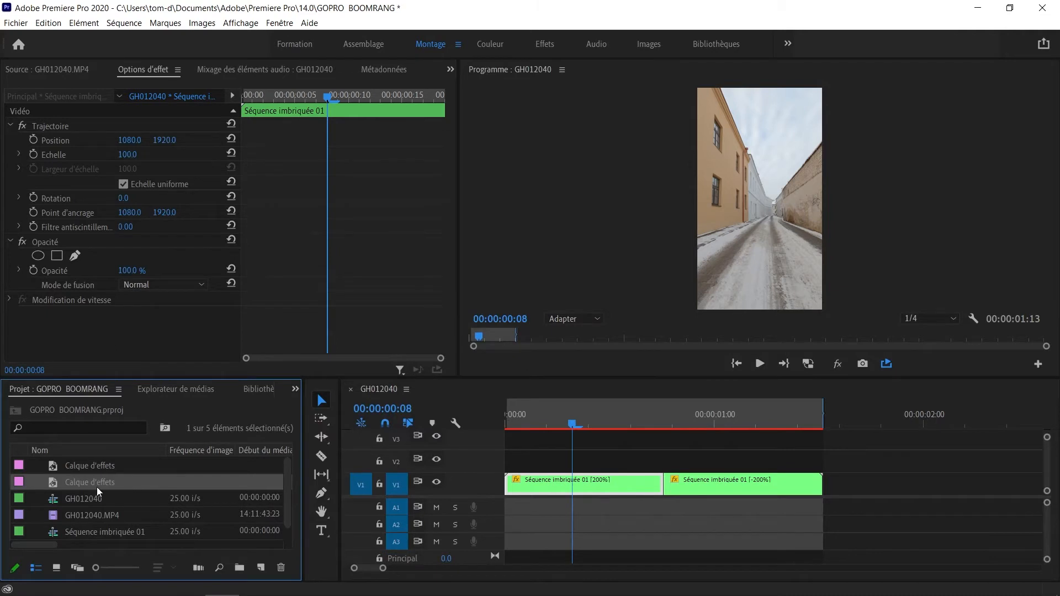
pyautogui.moveTo(97, 491); pyautogui.dragTo(511, 458)
pyautogui.moveTo(772, 459); pyautogui.dragTo(853, 458)
pyautogui.click(775, 462)
pyautogui.click(747, 418)
# - Apply the Gopro Cine plus.cube LUT as the Lumetri creative look on the adjustment layer
pyautogui.click(494, 46)
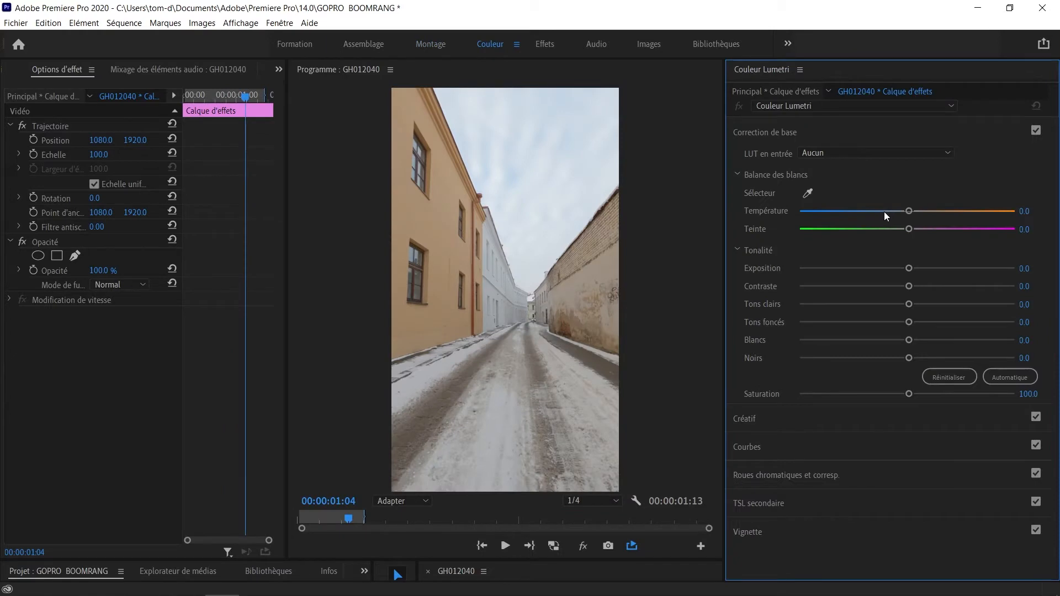
pyautogui.click(859, 124)
pyautogui.click(829, 160)
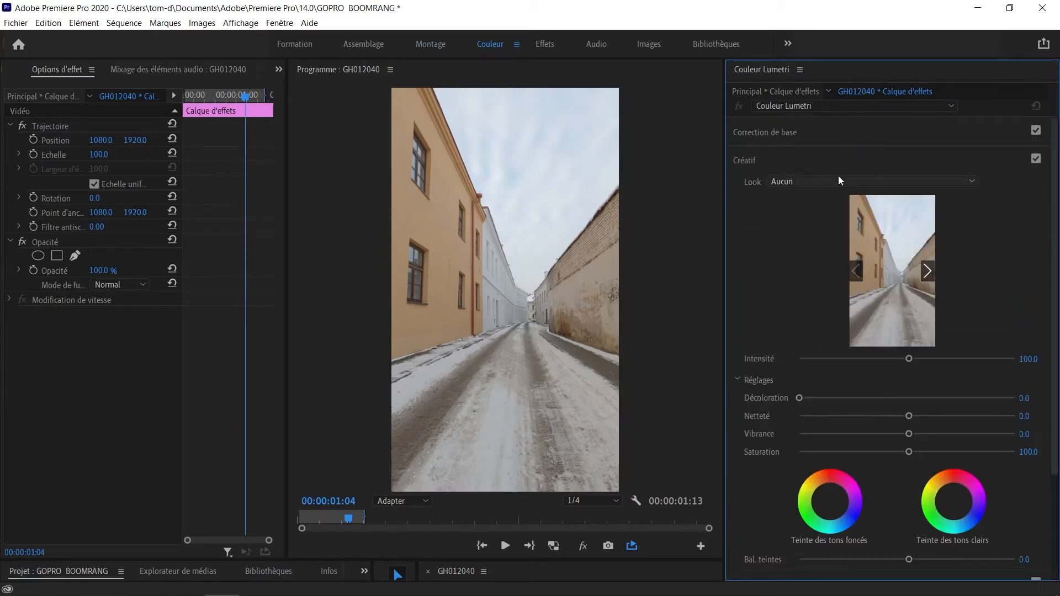
pyautogui.click(837, 180)
pyautogui.click(803, 226)
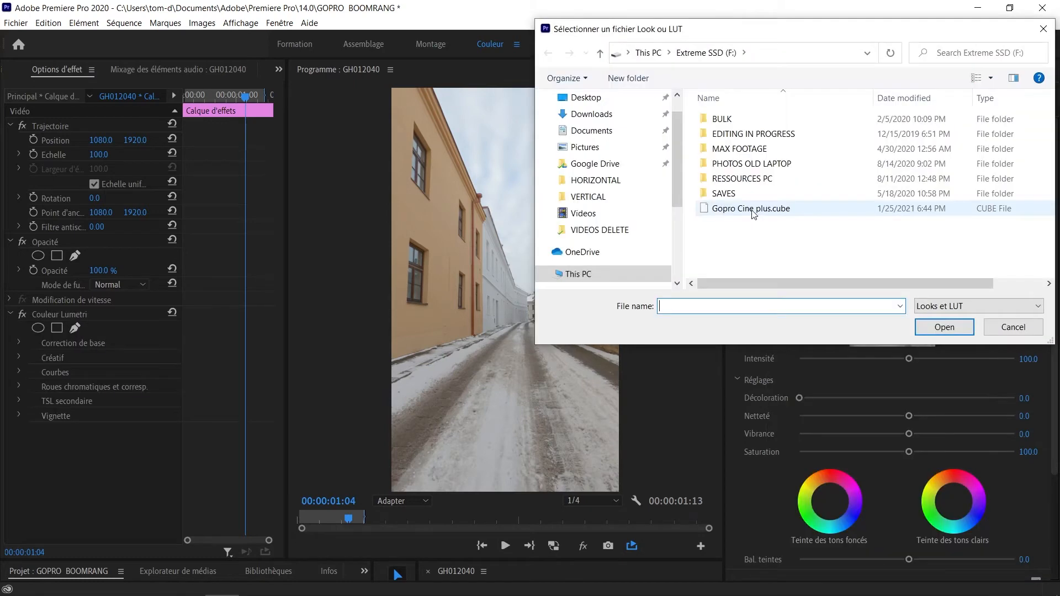
pyautogui.click(753, 210)
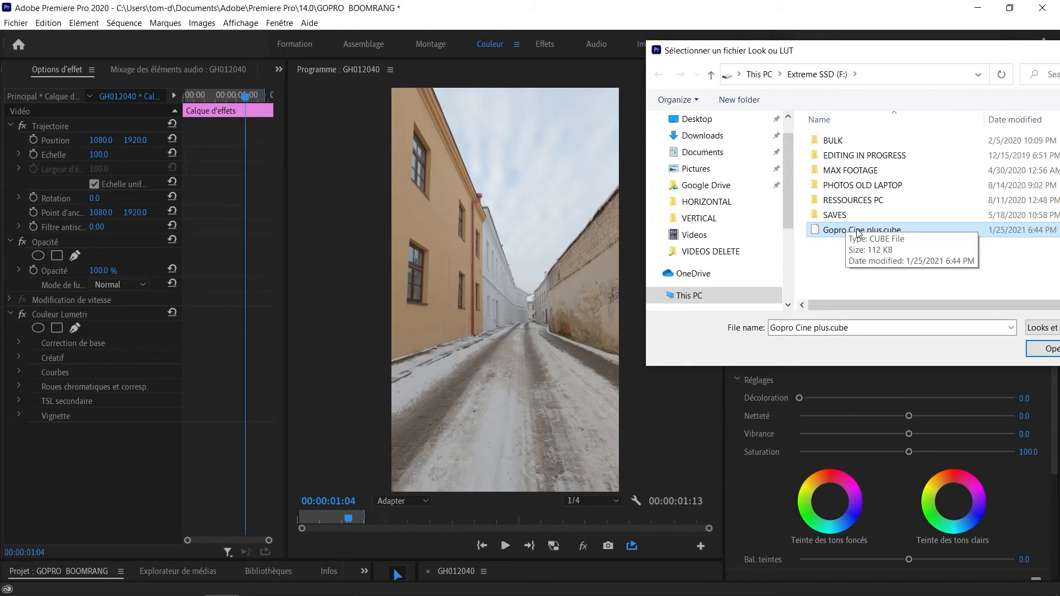
pyautogui.doubleClick(858, 231)
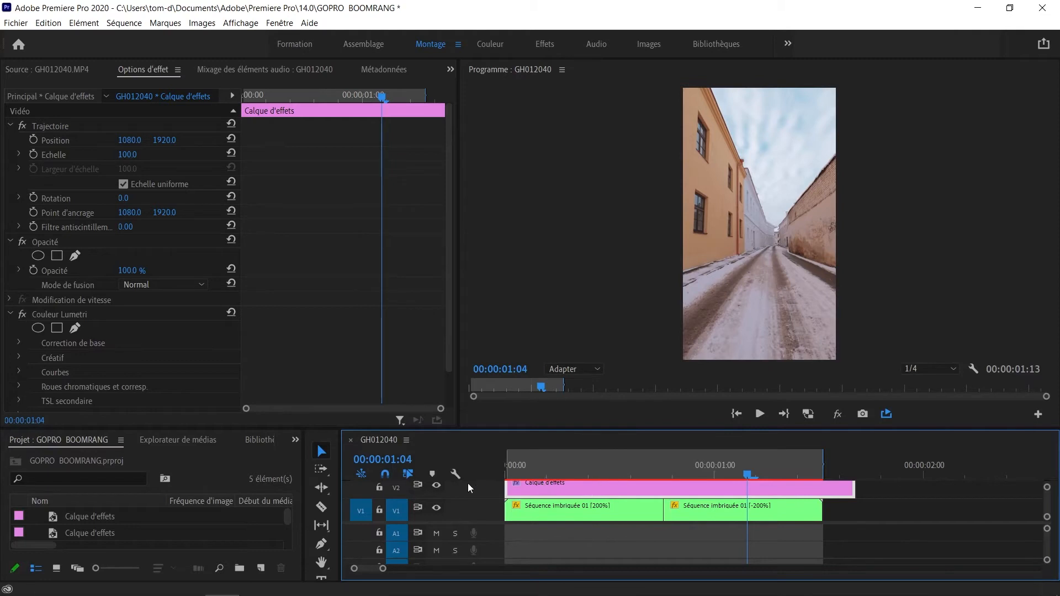
# - Move to an earlier frame and toggle the V2 track's visibility to compare the footage with and without the LUT
pyautogui.moveTo(686, 469); pyautogui.dragTo(602, 460)
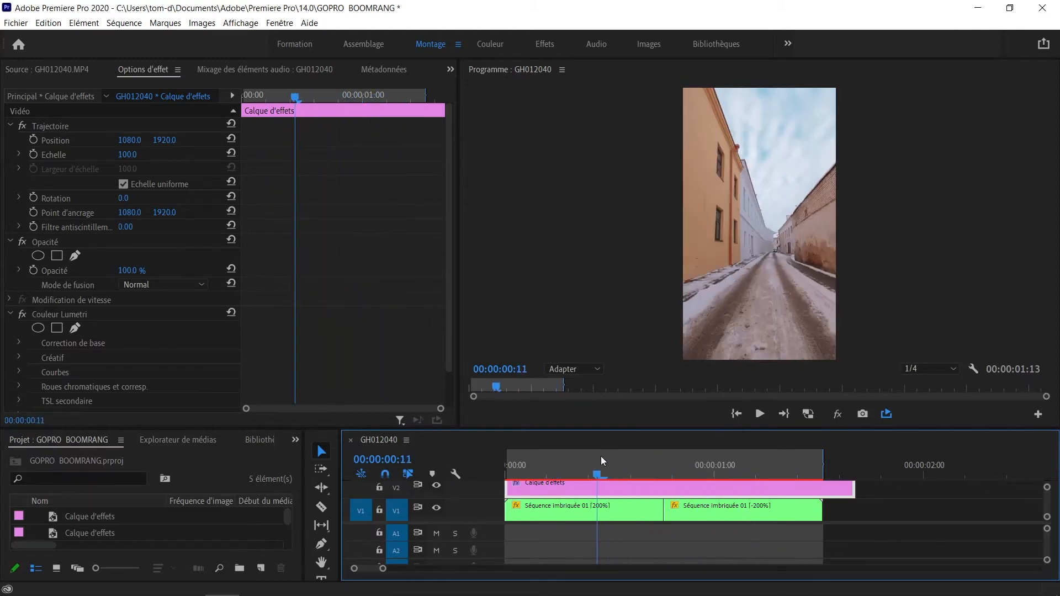
pyautogui.click(437, 486)
pyautogui.click(437, 486)
pyautogui.click(437, 486)
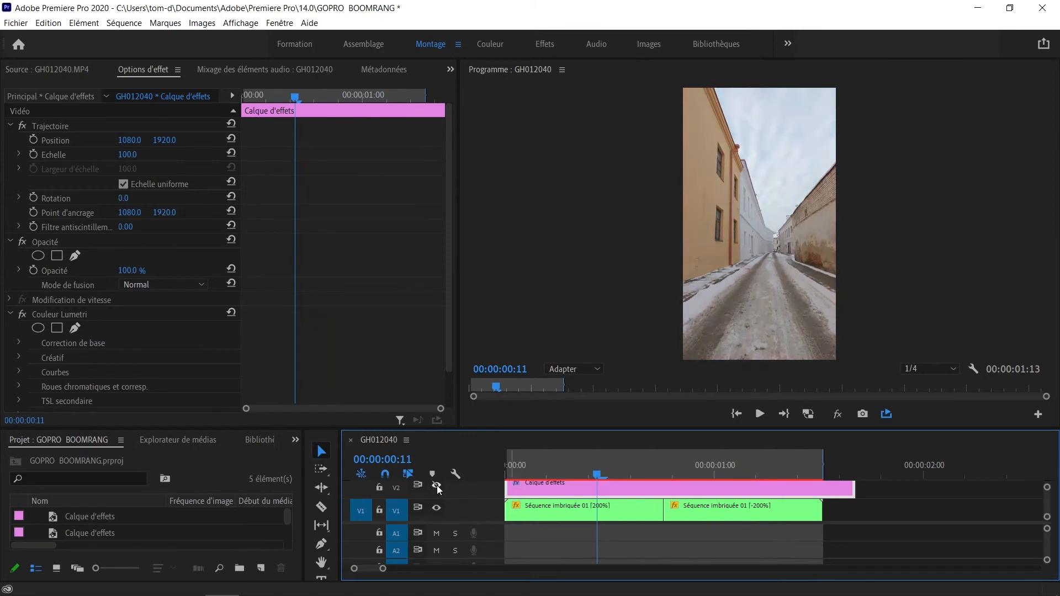
pyautogui.click(437, 487)
# - Undock the Program monitor and compare the graded and ungraded image on two frames by toggling V2's visibility
pyautogui.click(562, 69)
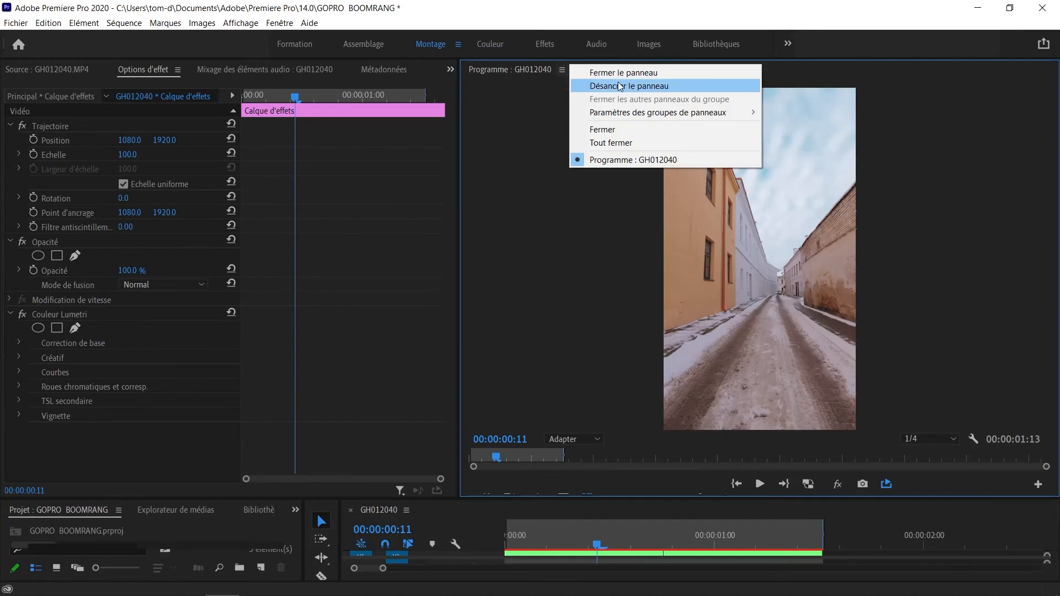
pyautogui.click(608, 87)
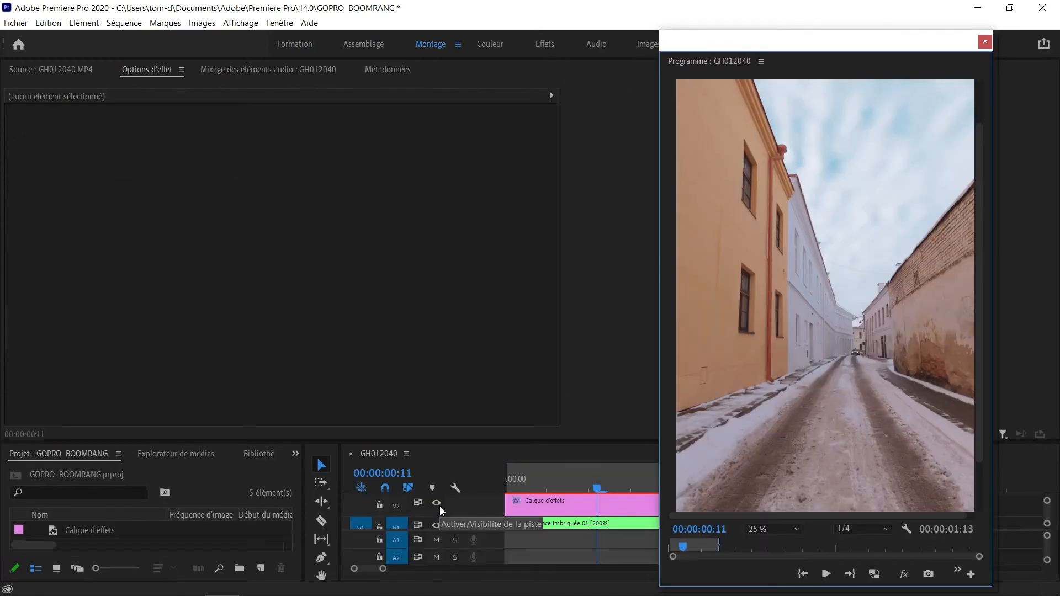
pyautogui.click(437, 503)
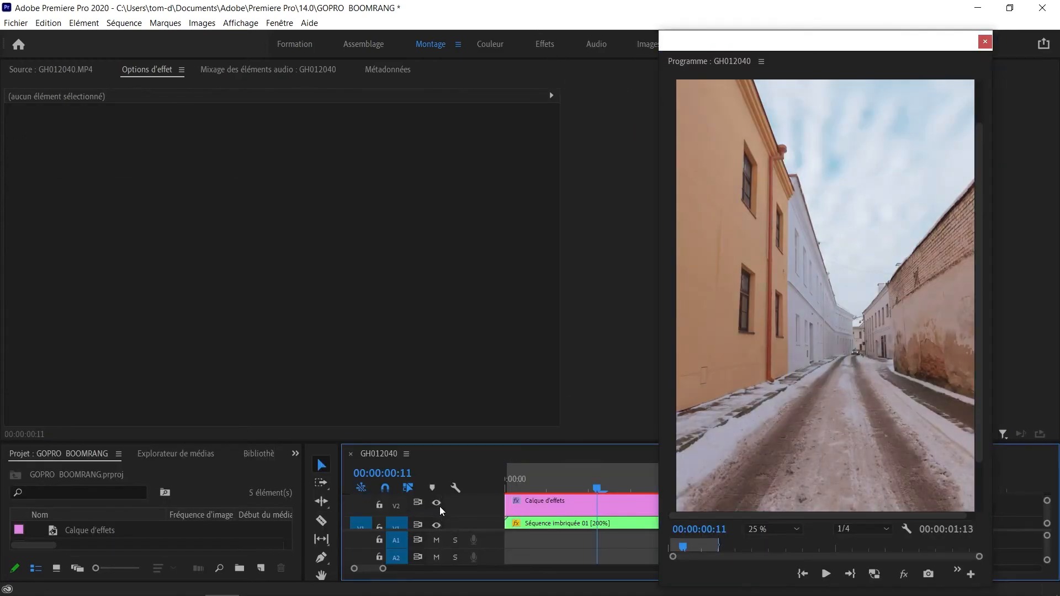
pyautogui.click(440, 506)
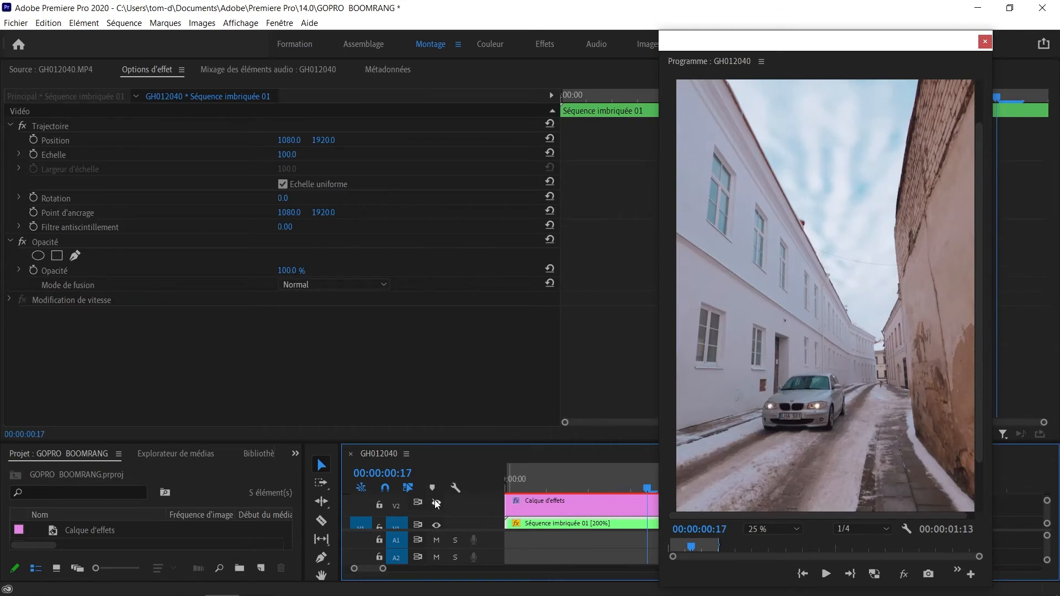
pyautogui.click(435, 499)
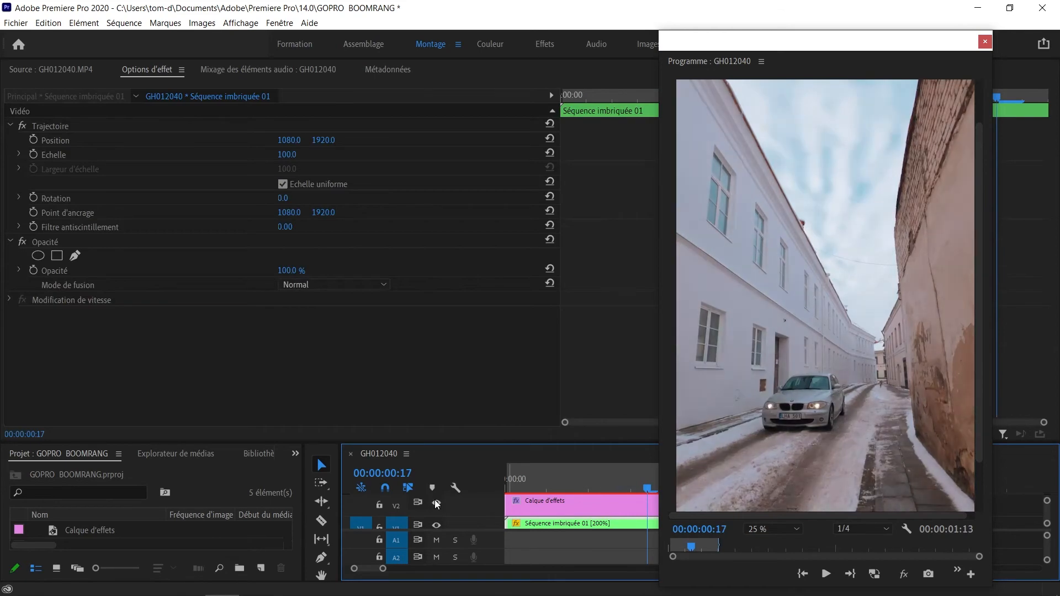